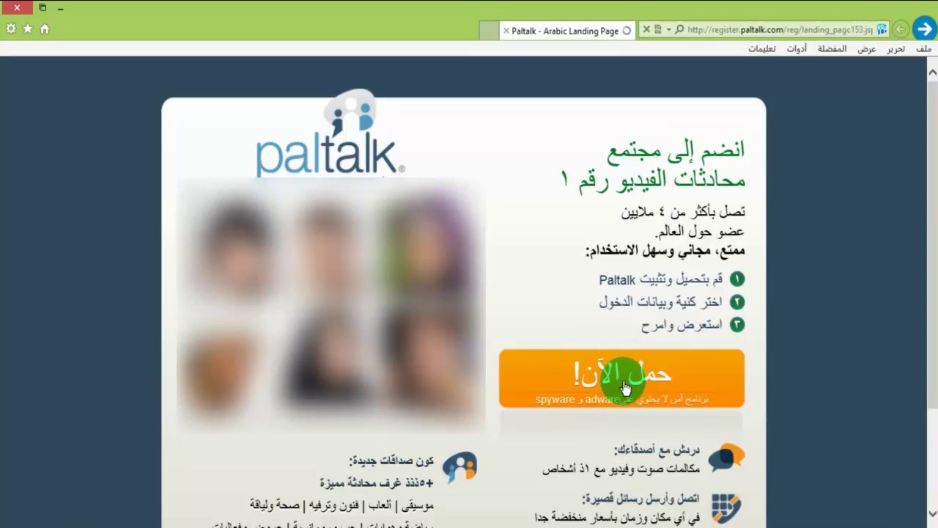
# - Download the Paltalk installer with IDM into C:\Downloads\Software
pyautogui.click(625, 387)
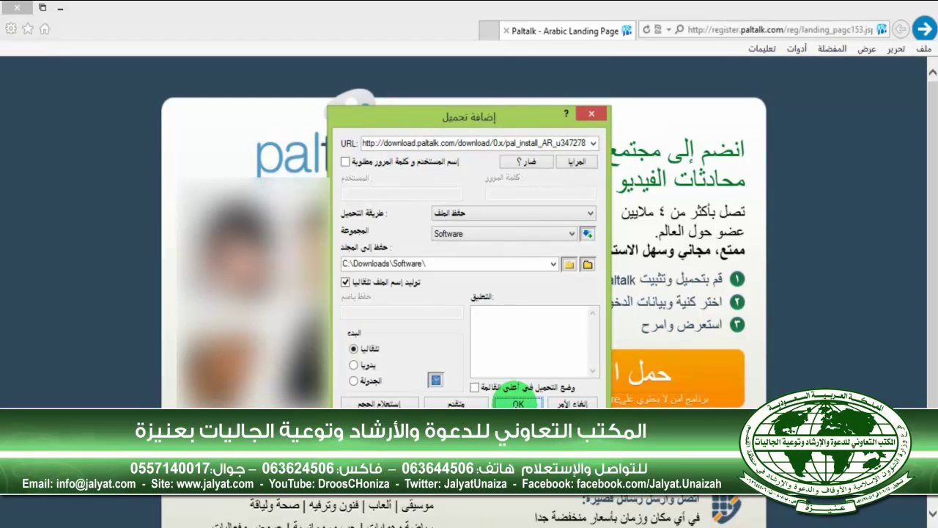
pyautogui.click(518, 402)
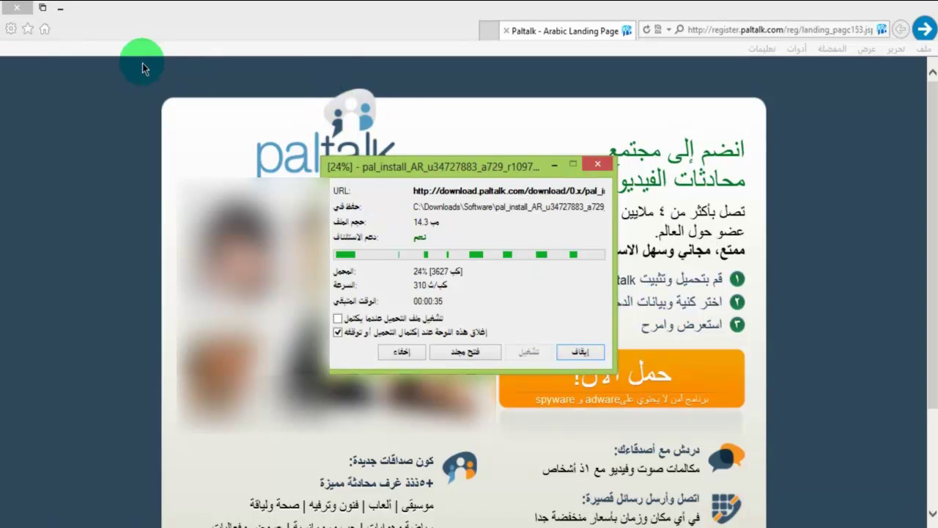
# - Minimize the browser, wait for the 14.3 MB download to finish, and open the Software folder
pyautogui.click(62, 10)
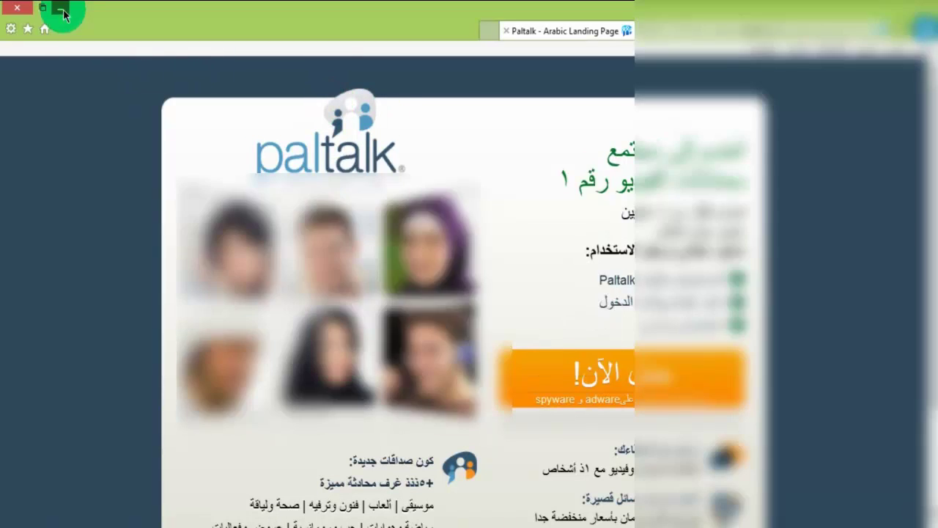
pyautogui.rightClick(289, 58)
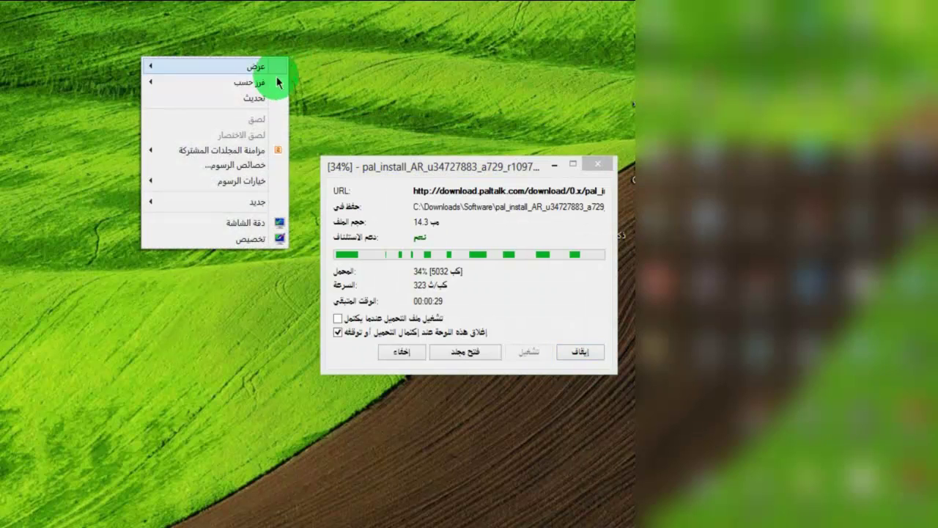
pyautogui.click(266, 97)
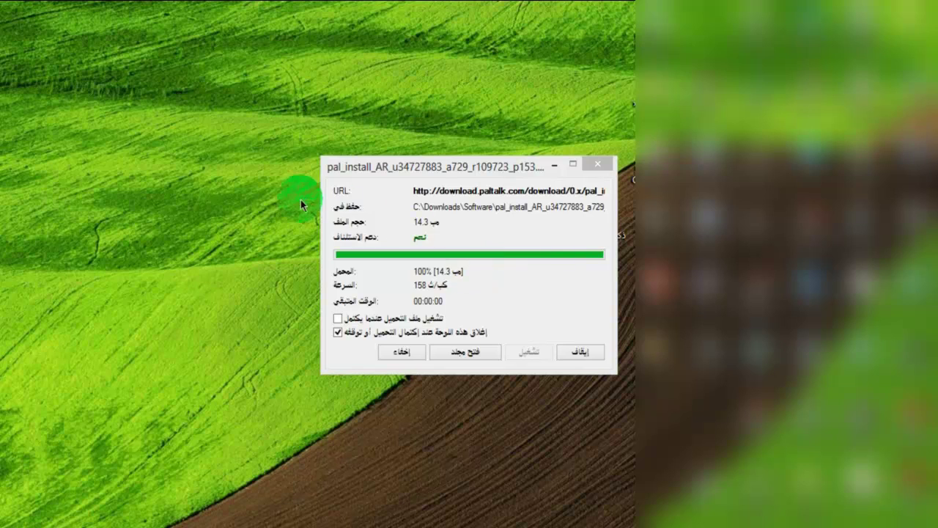
pyautogui.click(469, 354)
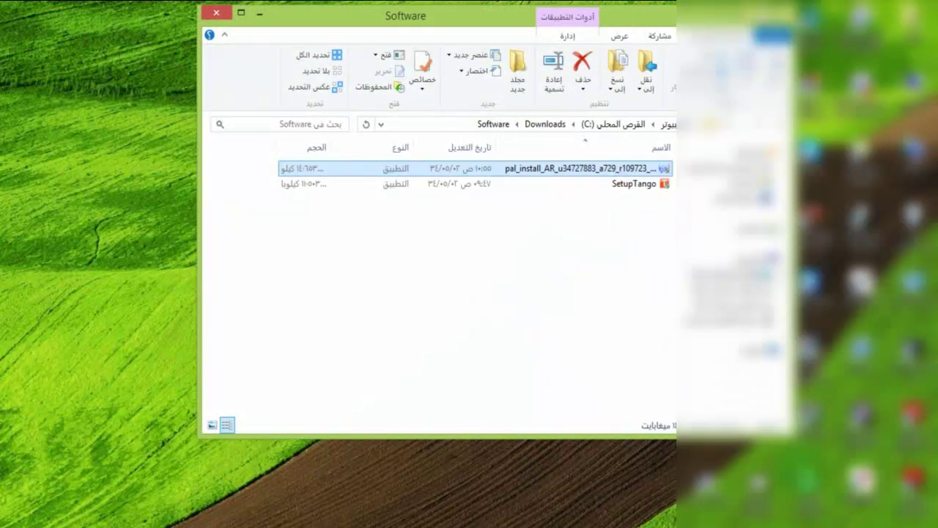
# - Launch the downloaded pal_install setup from C:\Downloads\Software
pyautogui.click(595, 171)
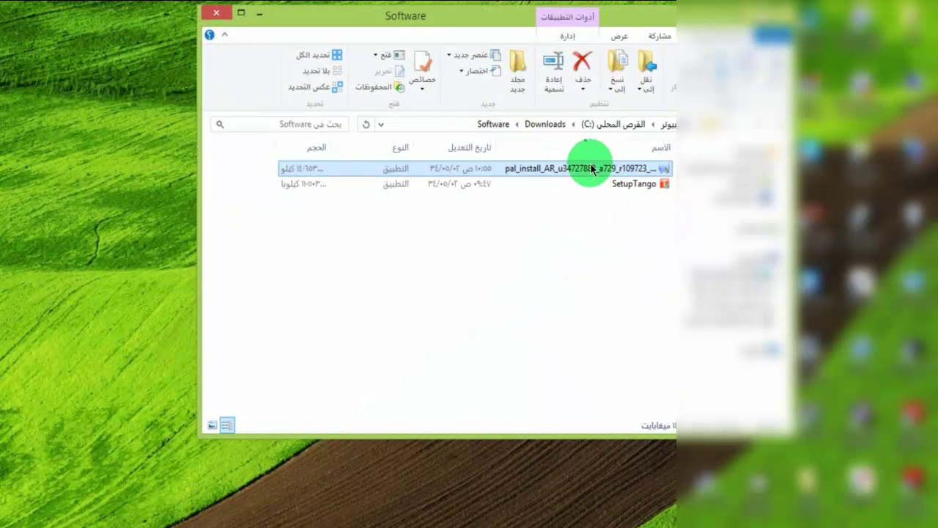
pyautogui.doubleClick(593, 169)
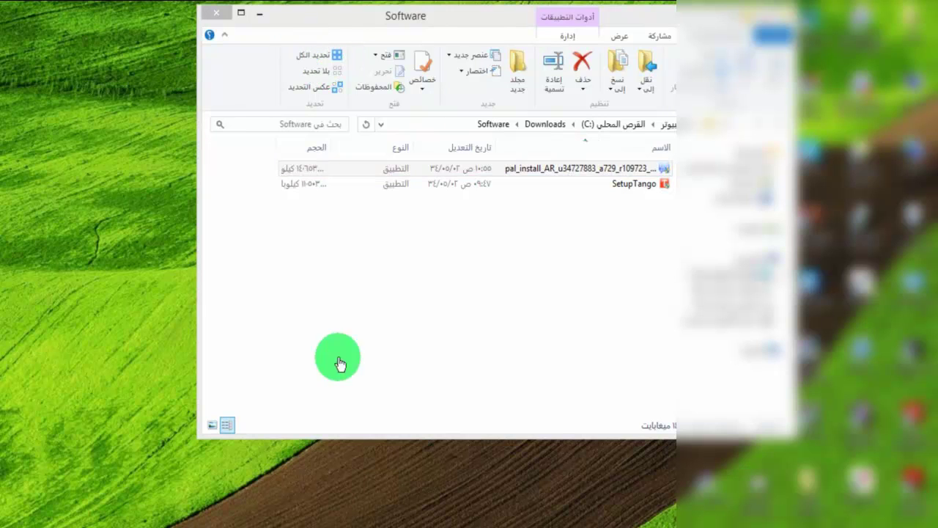
# - Close the Software folder and accept the Paltalk licence to begin installing
pyautogui.click(216, 12)
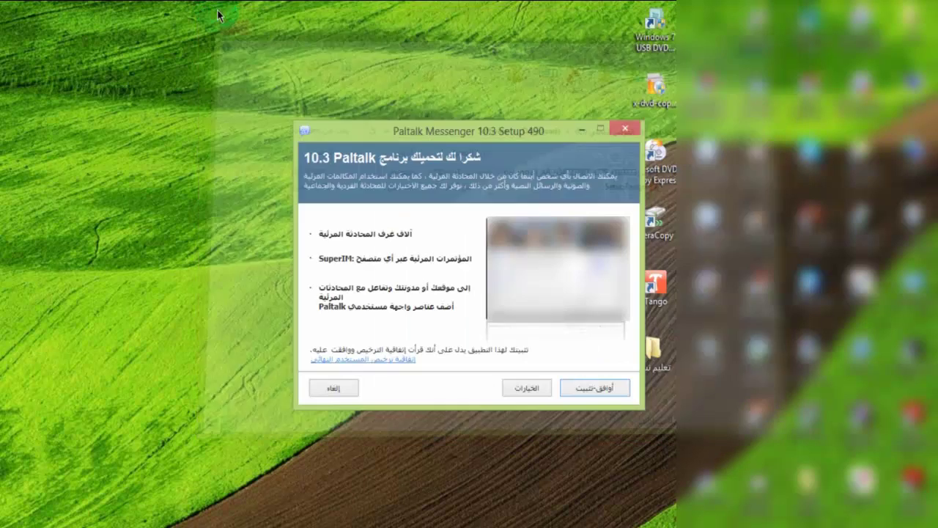
pyautogui.moveTo(416, 140); pyautogui.dragTo(386, 102)
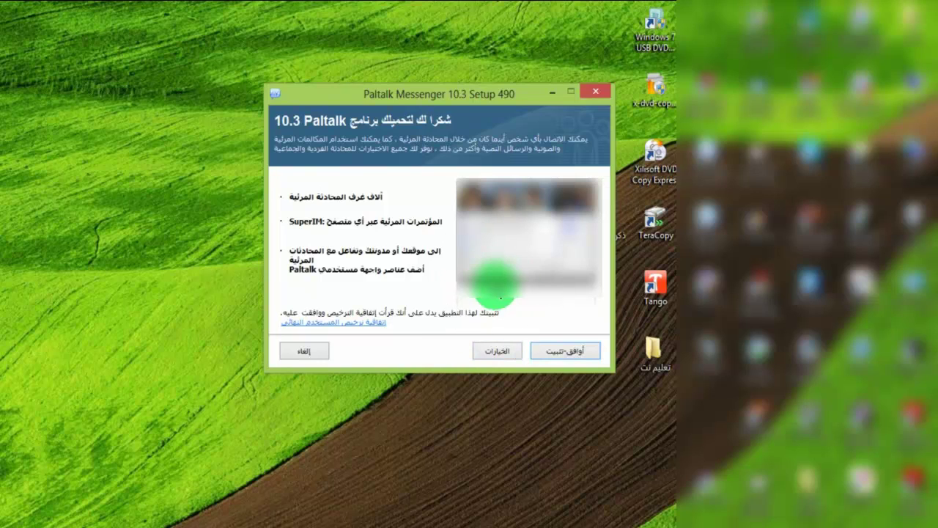
pyautogui.click(556, 353)
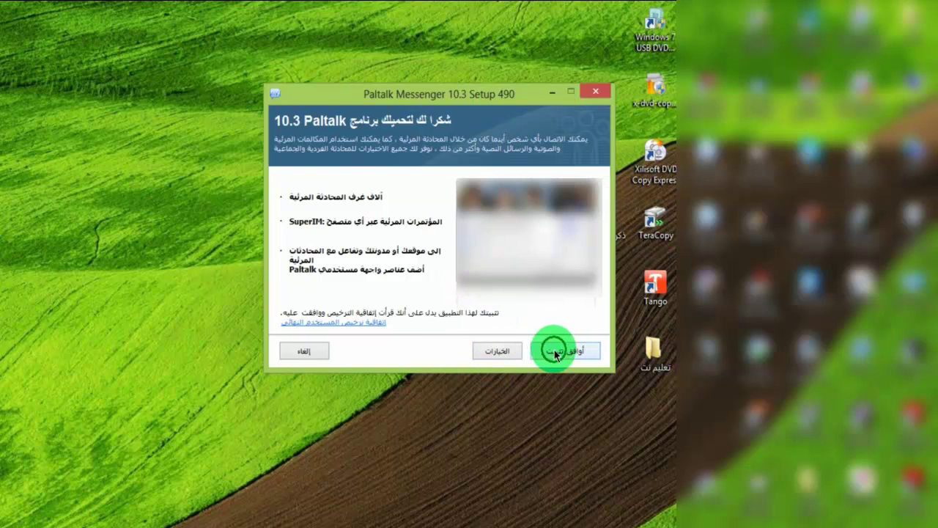
pyautogui.click(576, 359)
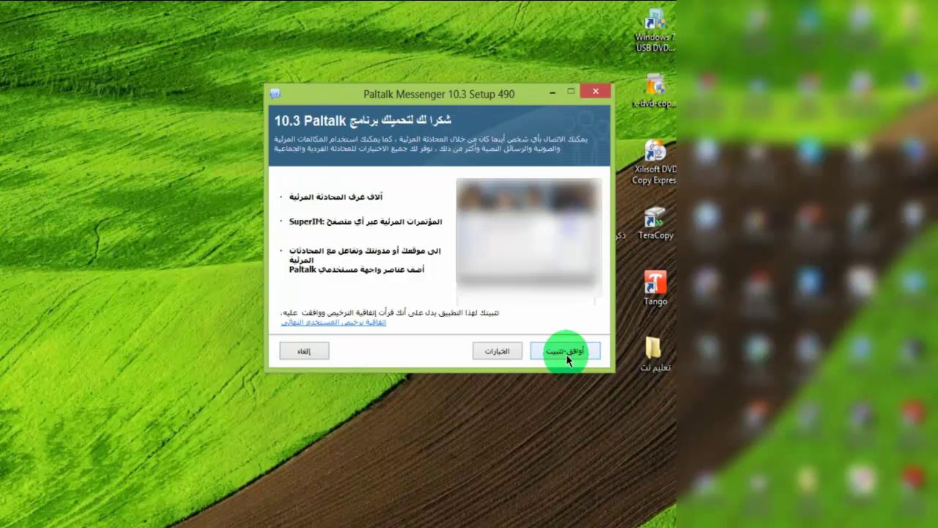
pyautogui.click(566, 354)
pyautogui.click(566, 354)
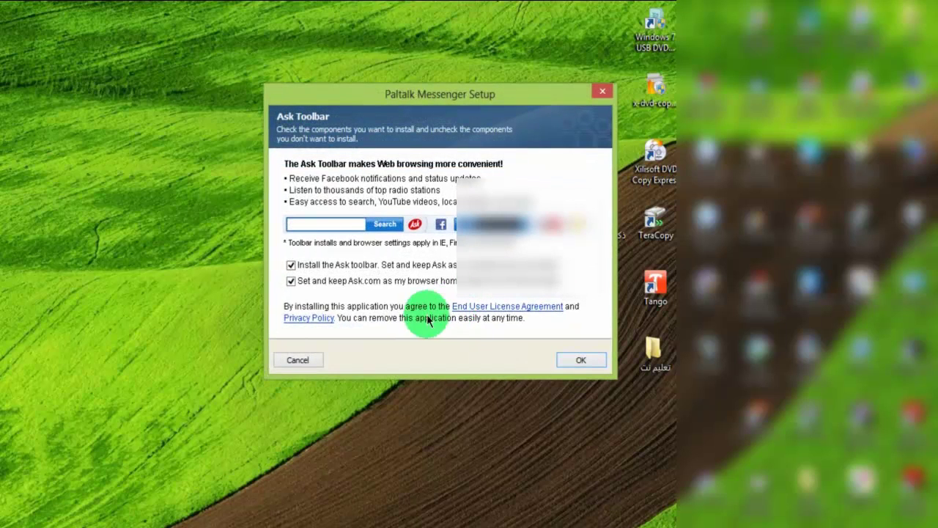
# - Decline the Ask toolbar and Ask.com home page, then finish the installation
pyautogui.click(291, 281)
pyautogui.click(291, 266)
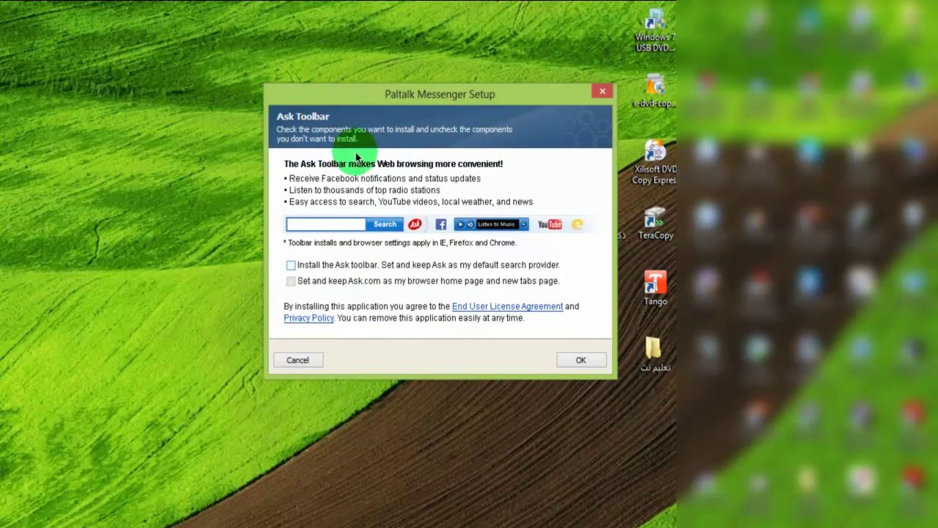
pyautogui.click(579, 360)
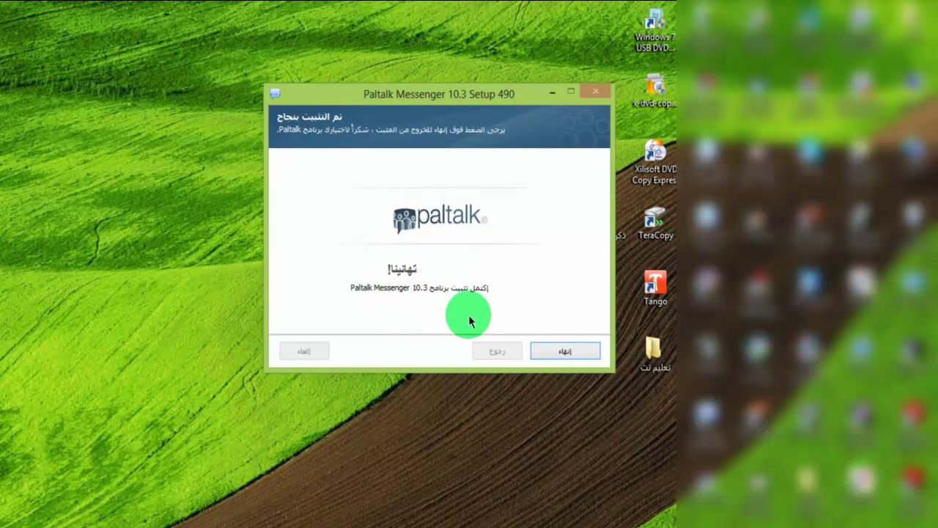
pyautogui.click(559, 353)
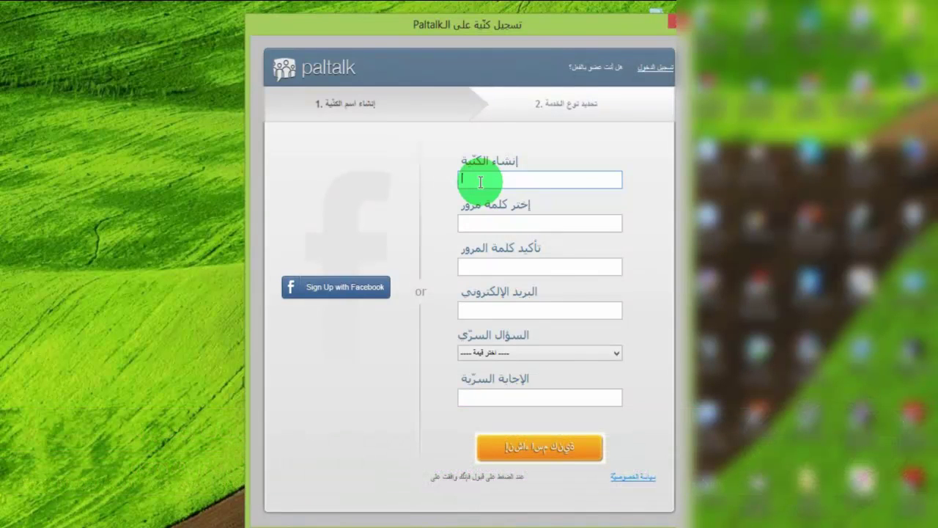
# - Enter the new nickname, then the password in both Choose and Confirm Password fields
pyautogui.click(480, 181)
pyautogui.write('abu')
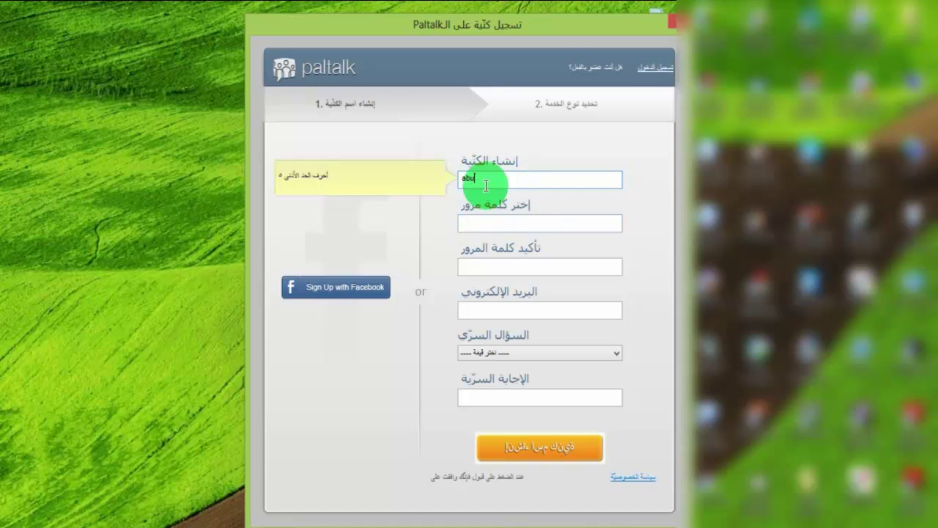
pyautogui.write('eyman')
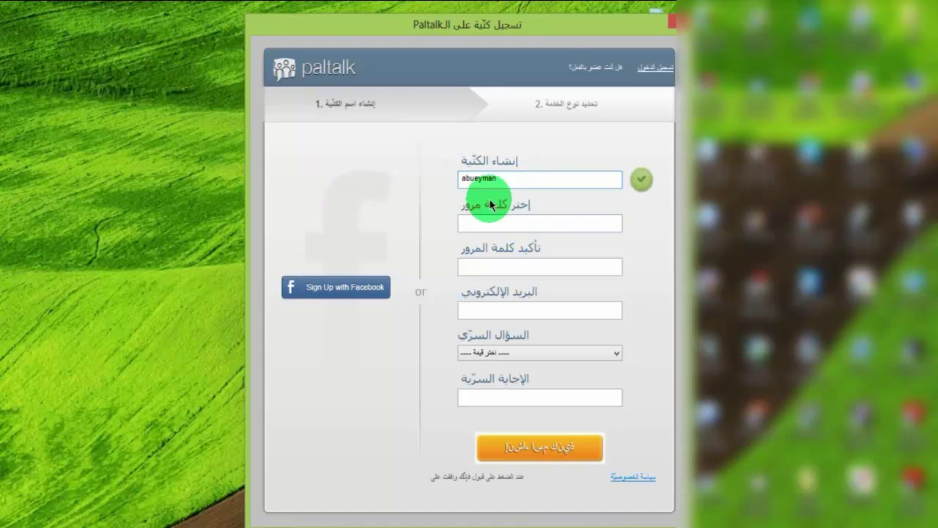
pyautogui.click(485, 219)
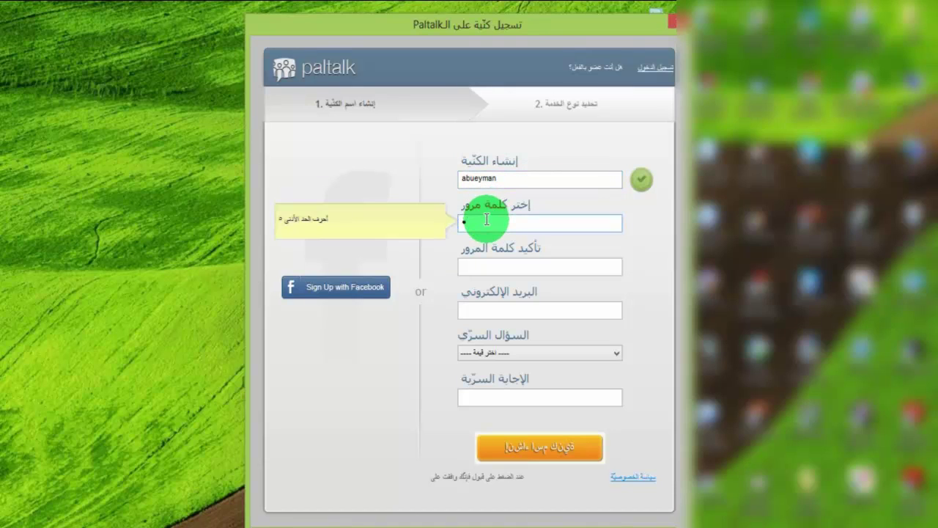
pyautogui.click(499, 265)
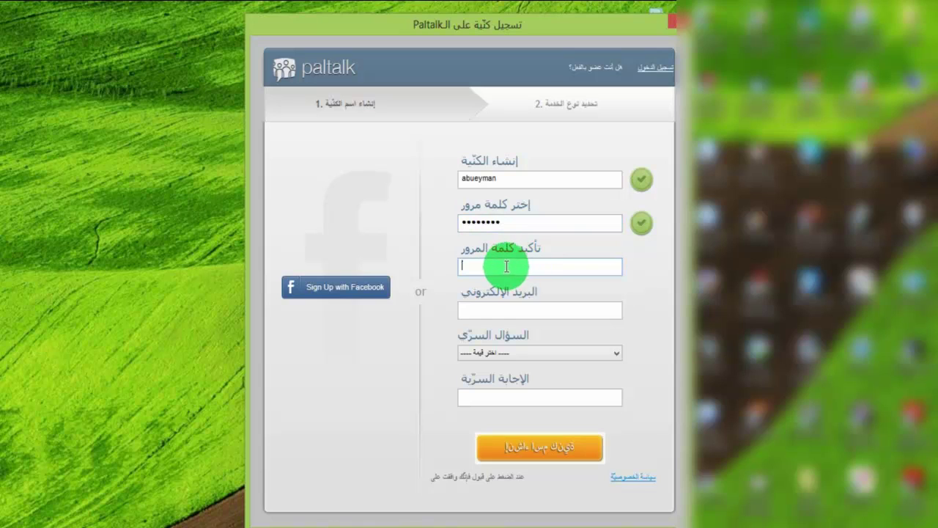
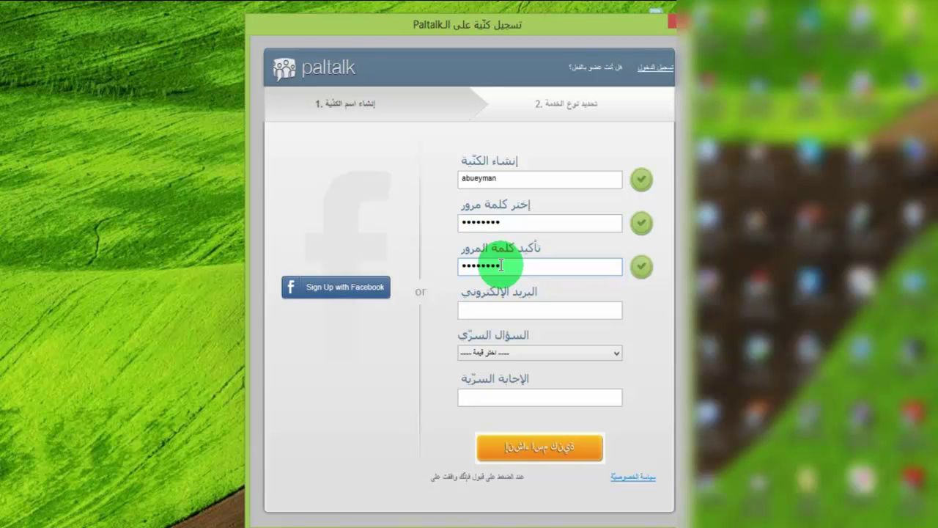
pyautogui.click(483, 309)
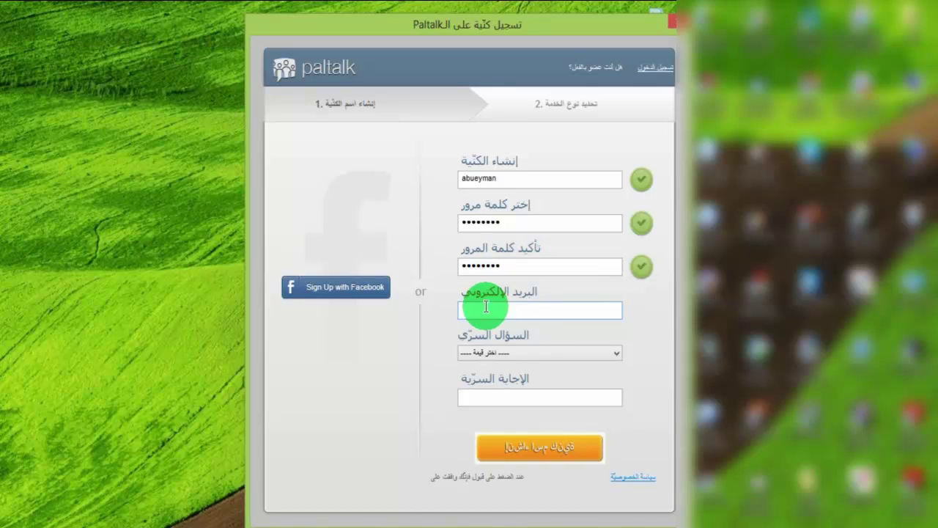
# - Enter the account's e-mail address, adding the missing @
pyautogui.click(486, 307)
pyautogui.click(486, 306)
pyautogui.click(486, 308)
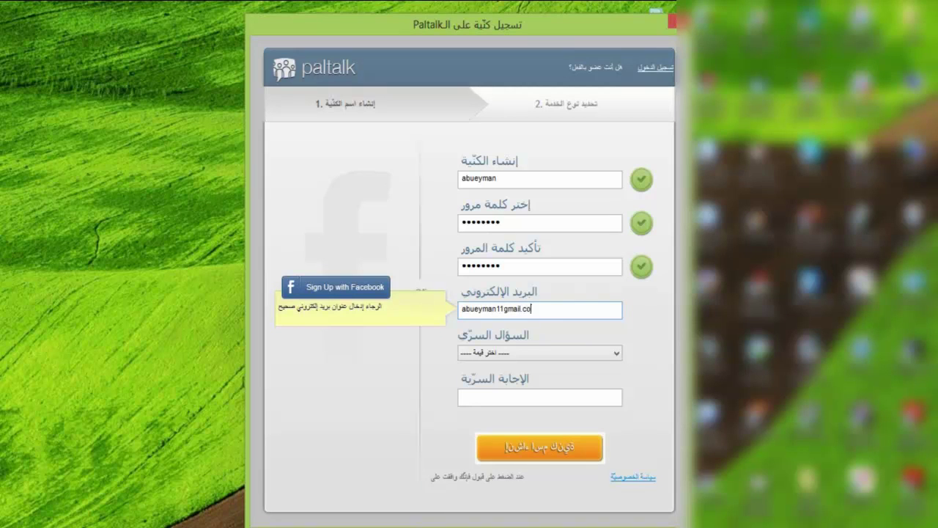
pyautogui.click(502, 355)
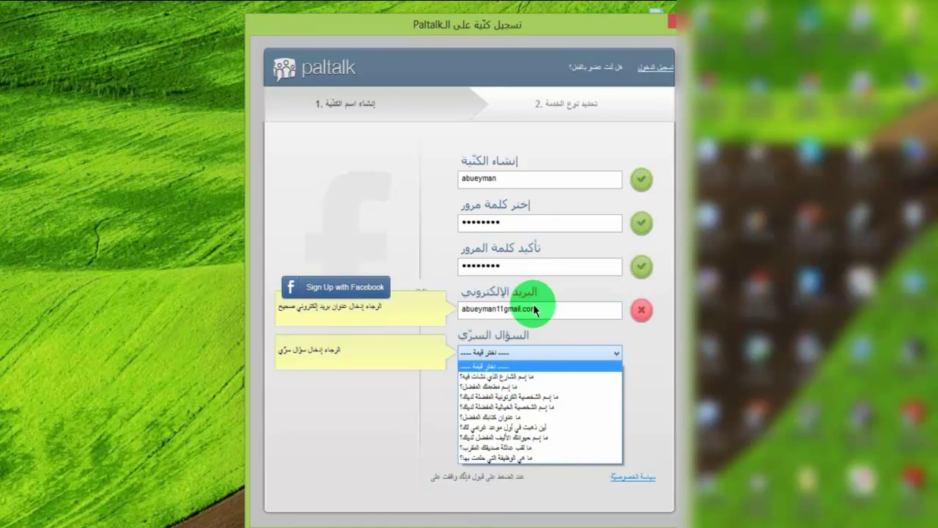
pyautogui.click(535, 309)
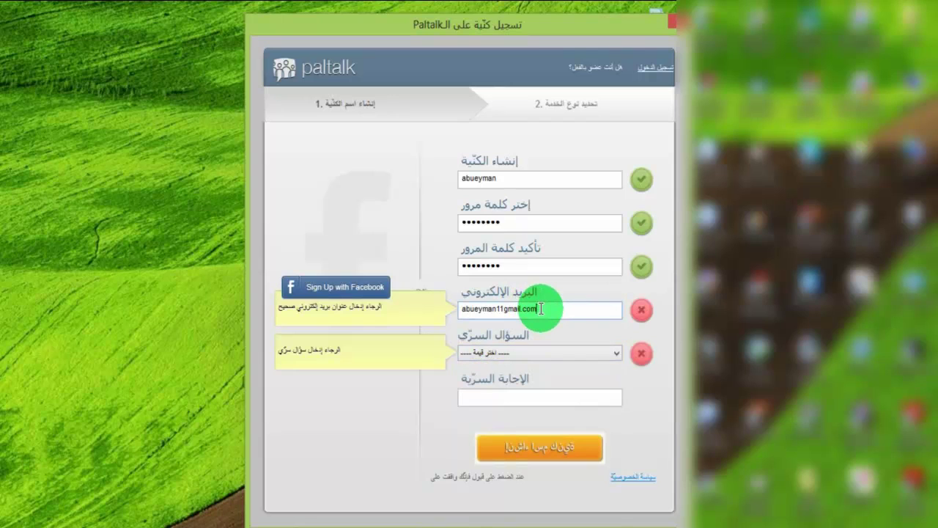
pyautogui.click(503, 308)
pyautogui.write('@')
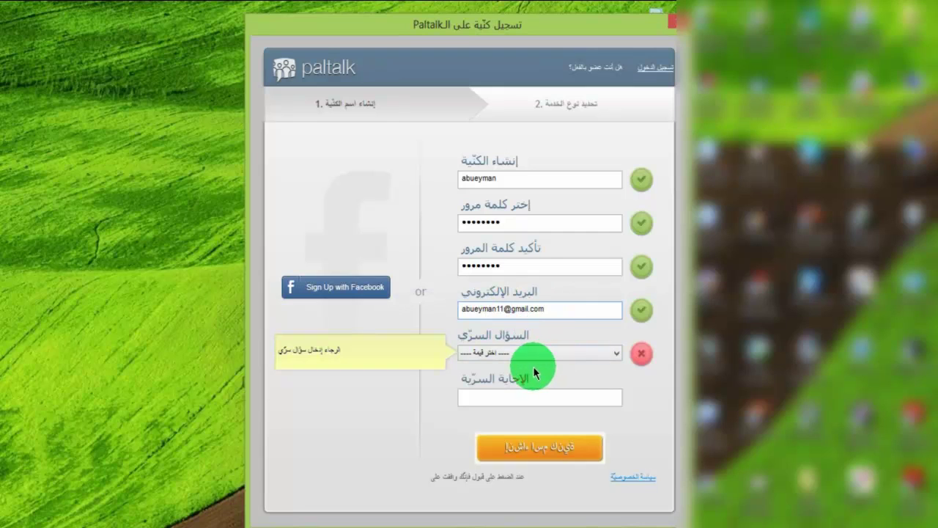
# - Choose the second security question and type its secret answer
pyautogui.click(502, 354)
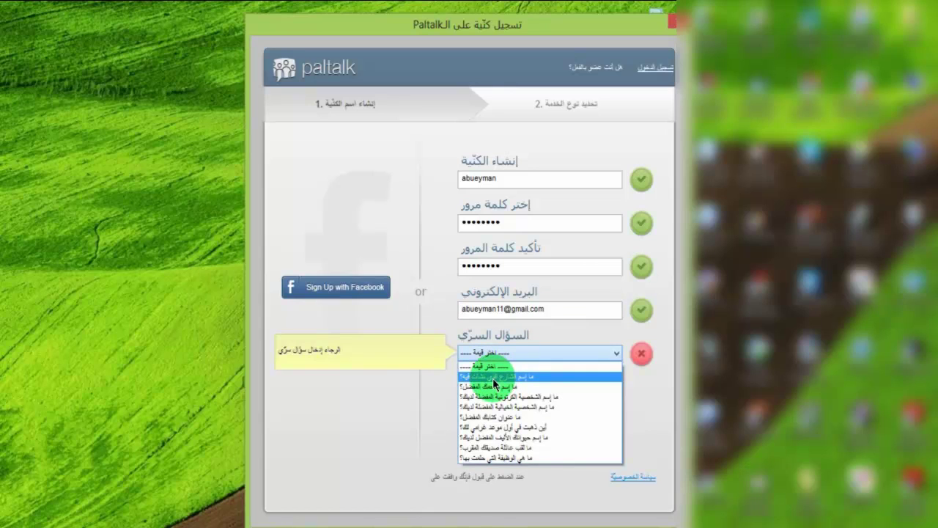
pyautogui.click(493, 378)
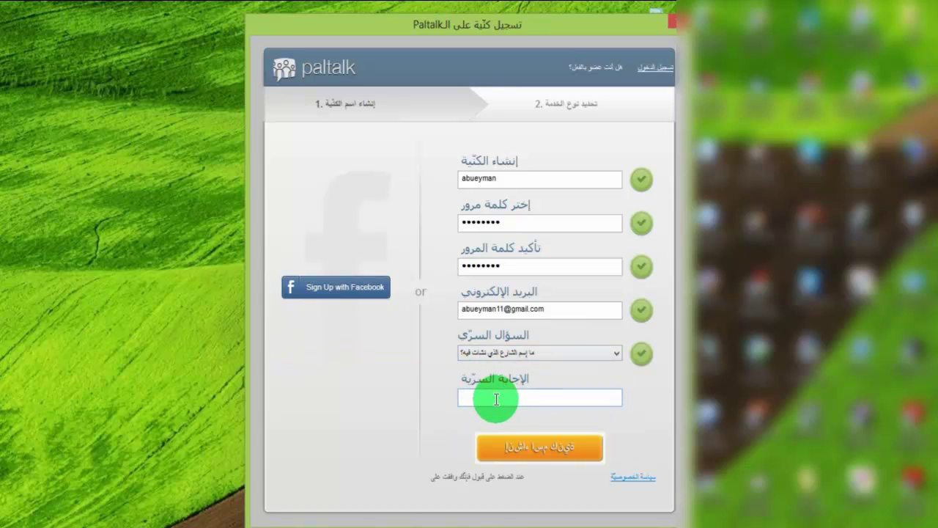
pyautogui.click(497, 399)
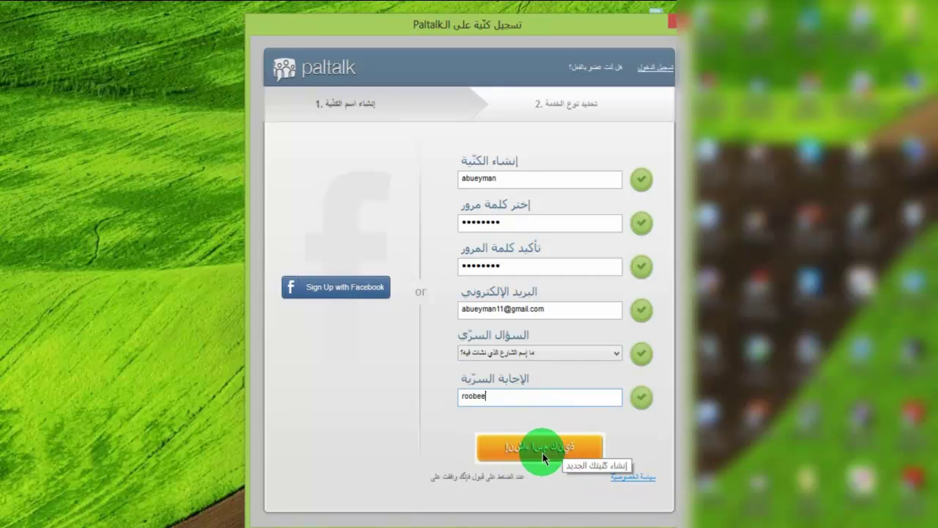
# - Submit the sign-up form, rechecking the password fields, until the name-taken error appears
pyautogui.click(542, 449)
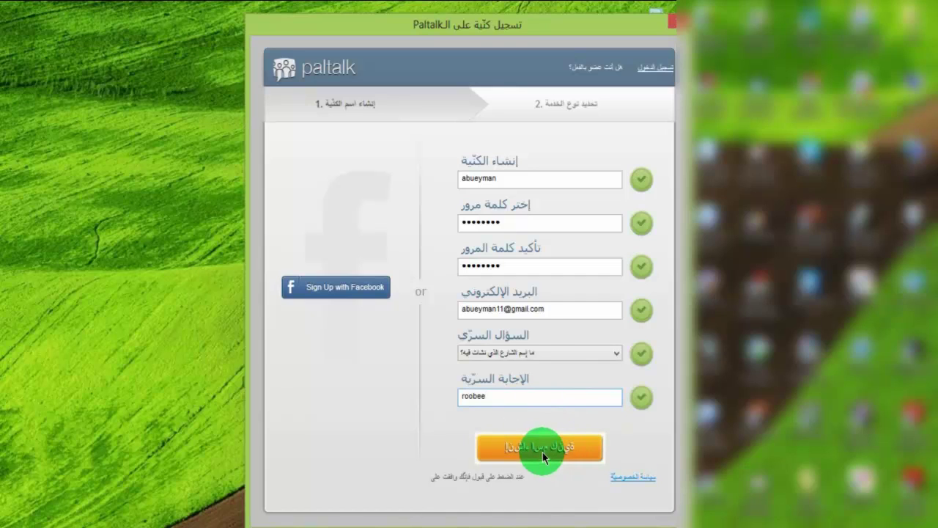
pyautogui.click(525, 267)
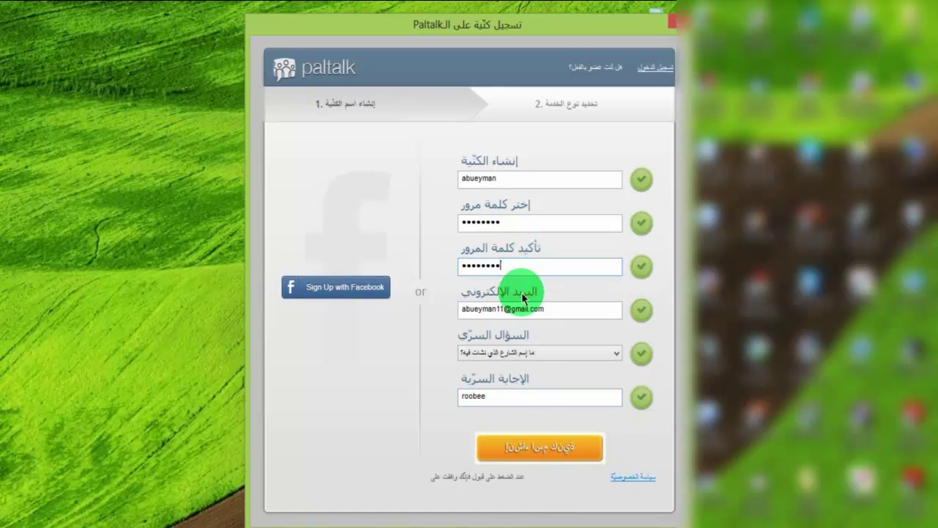
pyautogui.click(523, 244)
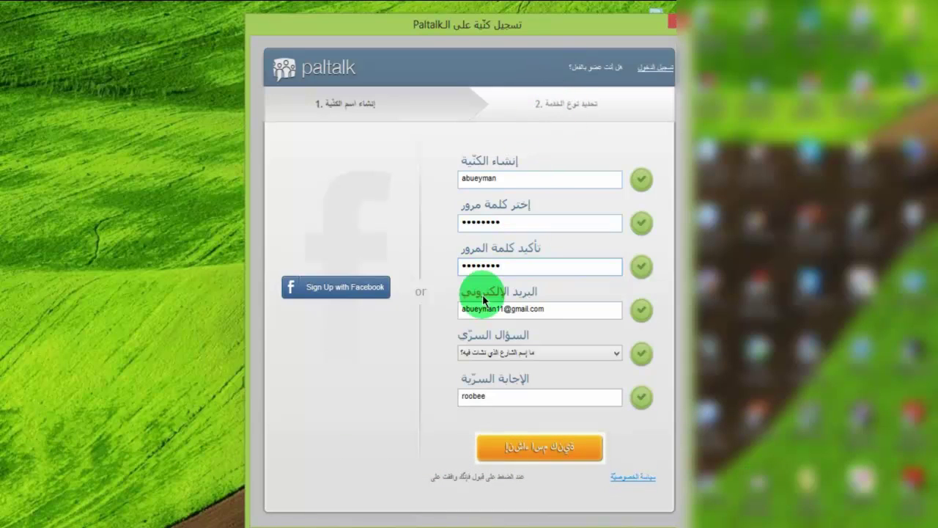
pyautogui.click(455, 317)
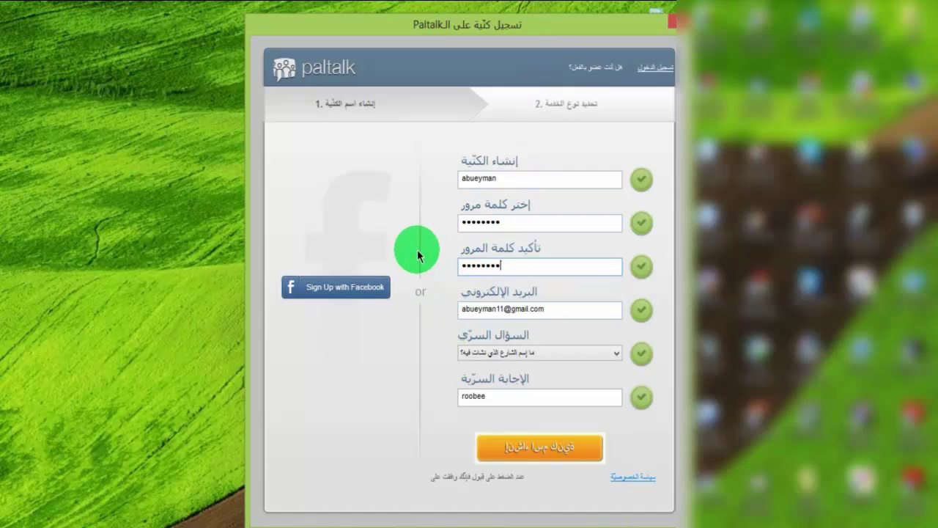
pyautogui.click(524, 449)
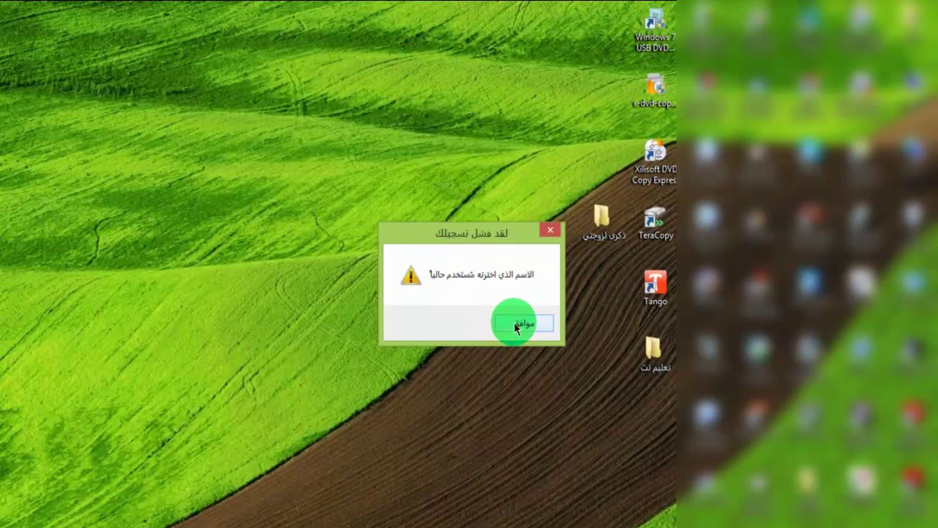
# - Dismiss the name-in-use error, change the nickname to a new variant, and resubmit
pyautogui.click(516, 328)
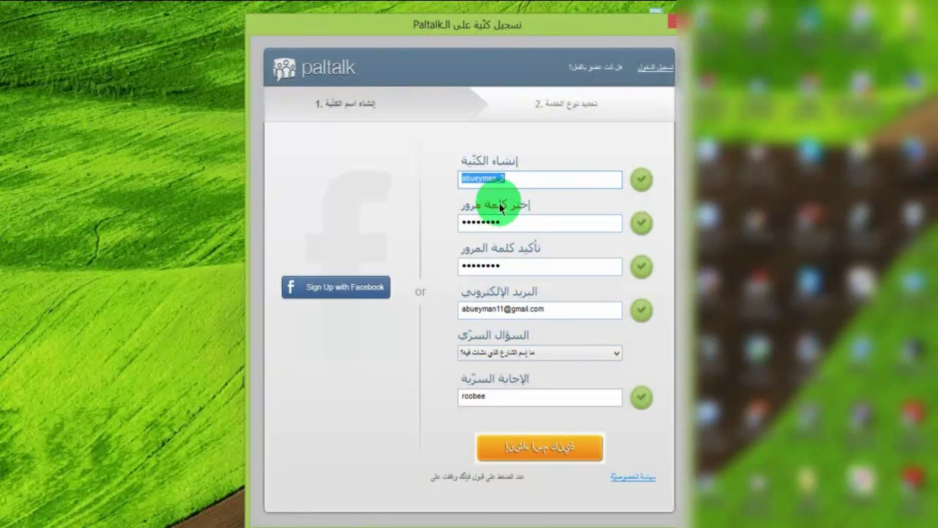
pyautogui.click(524, 181)
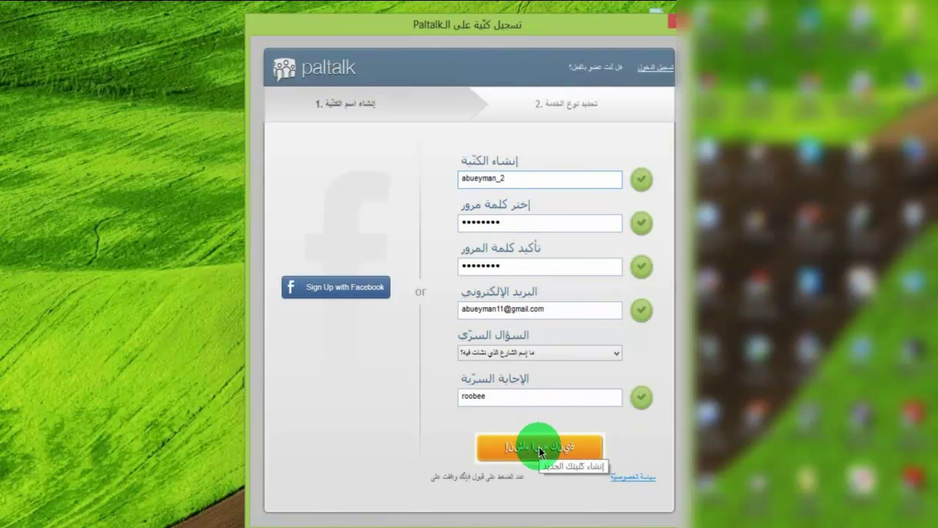
pyautogui.click(506, 181)
pyautogui.click(506, 182)
pyautogui.click(507, 182)
pyautogui.click(506, 181)
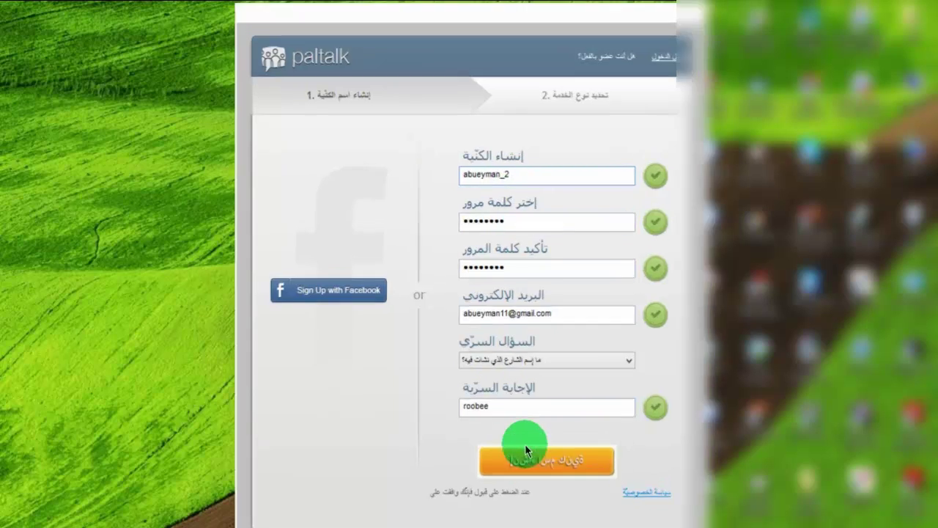
pyautogui.click(524, 448)
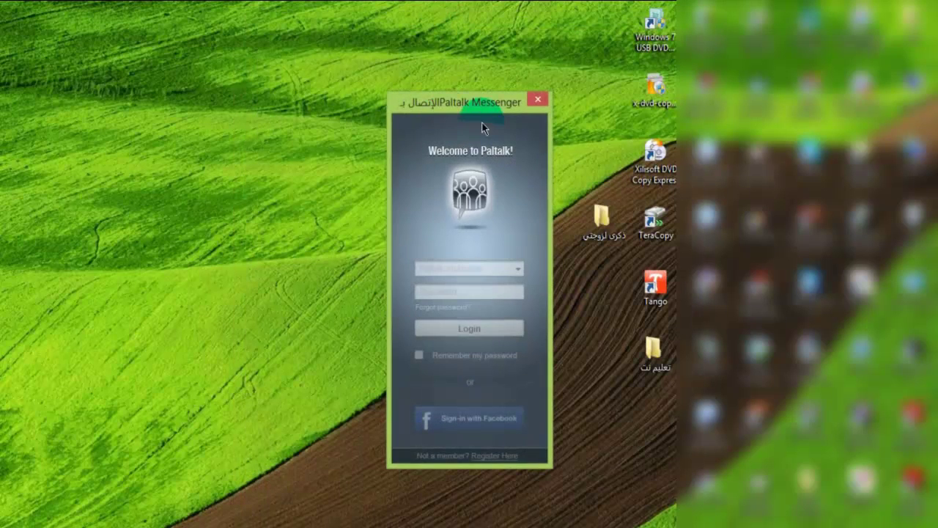
pyautogui.click(354, 41)
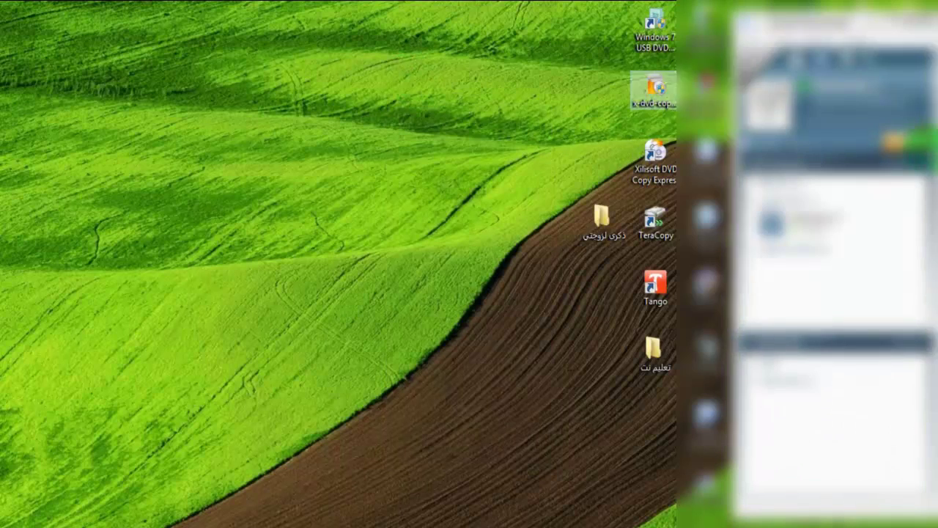
# - Open Gmail from Google and sign in with the account's e-mail address and password
pyautogui.moveTo(759, 63); pyautogui.dragTo(544, 64)
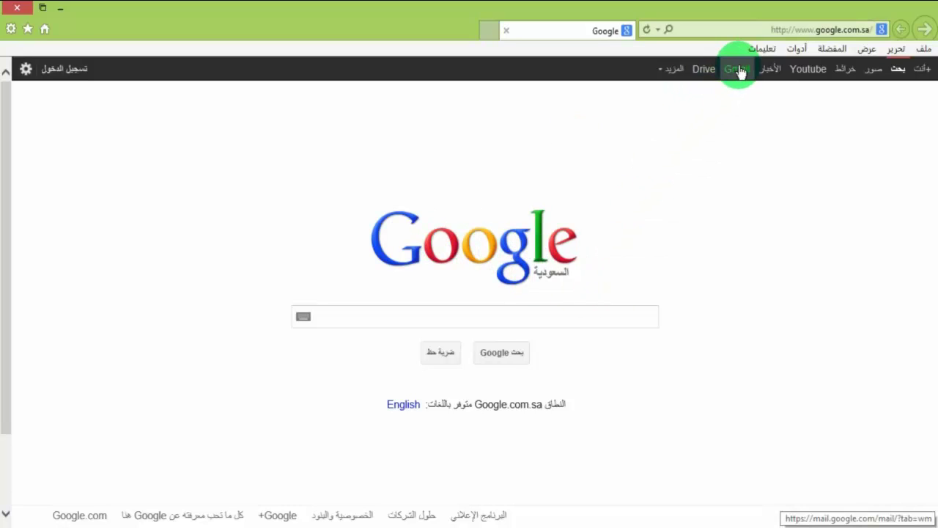
pyautogui.click(739, 71)
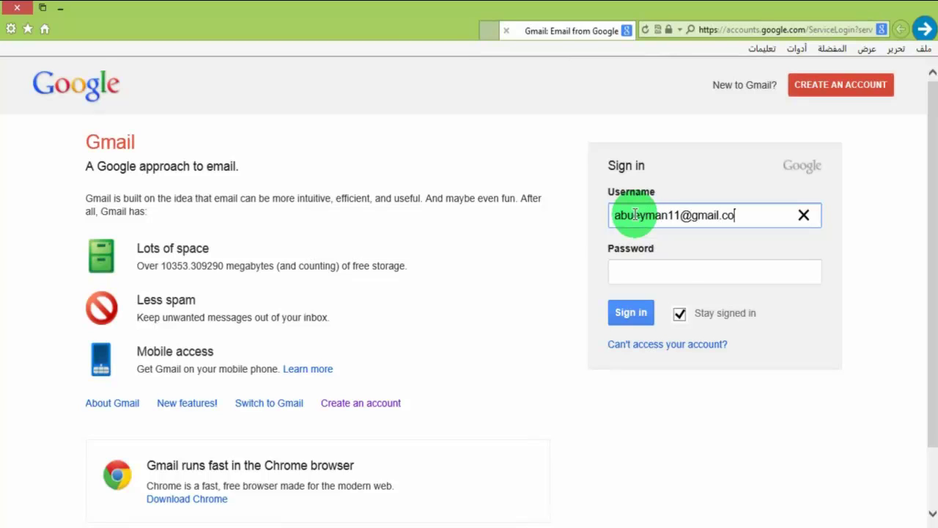
pyautogui.press('Tab')
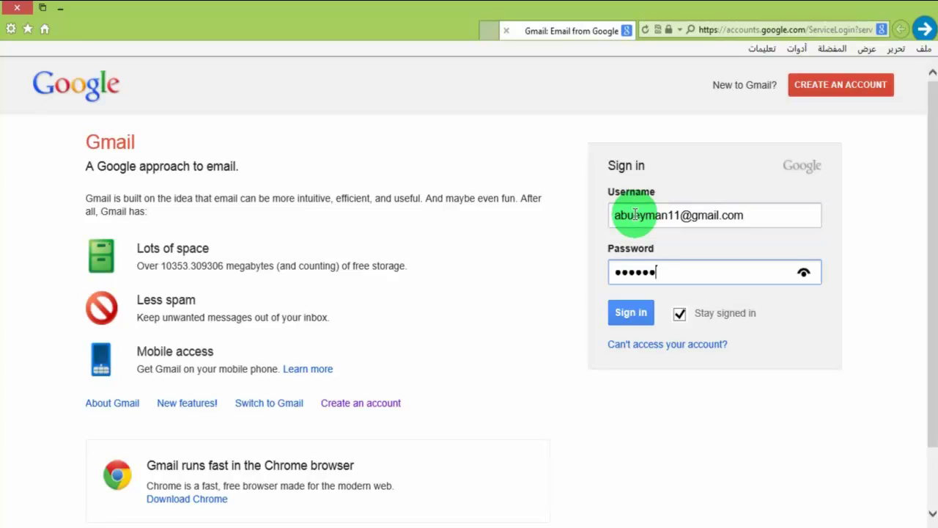
pyautogui.press('Return')
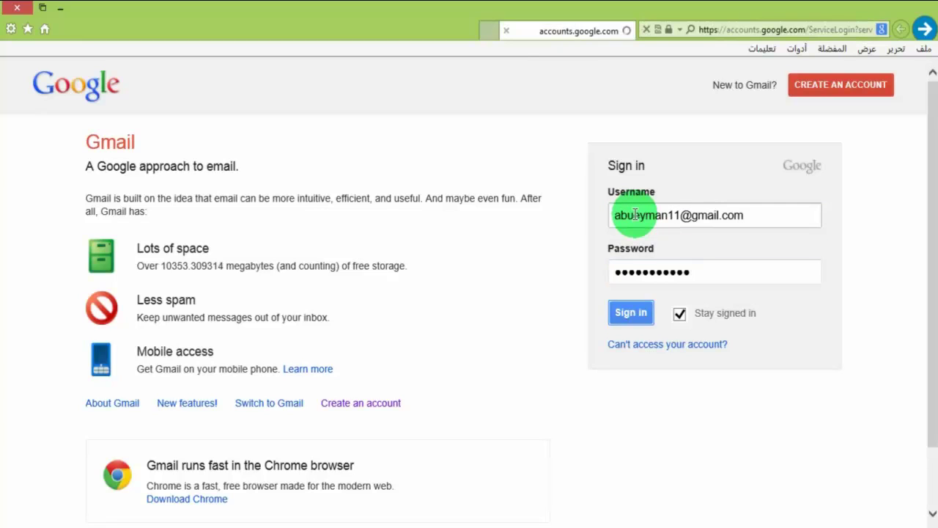
pyautogui.click(629, 308)
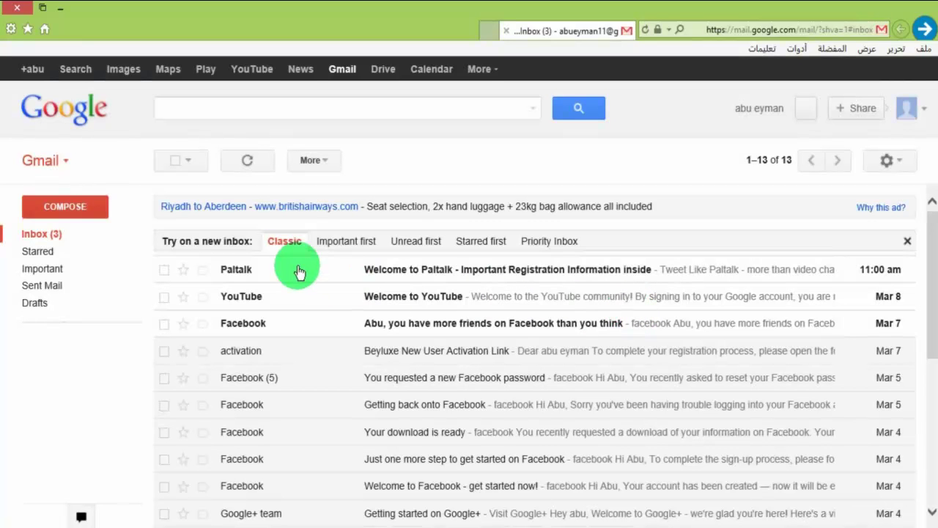
# - Open Paltalk's welcome email, follow its Verify Your Account link, and close the SMS announcement
pyautogui.click(430, 273)
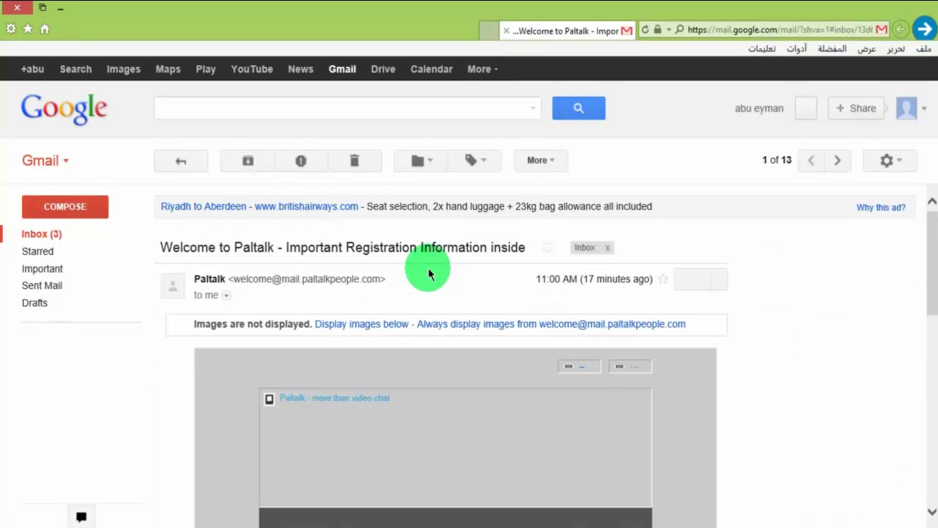
pyautogui.scroll(-5, 576, 360)
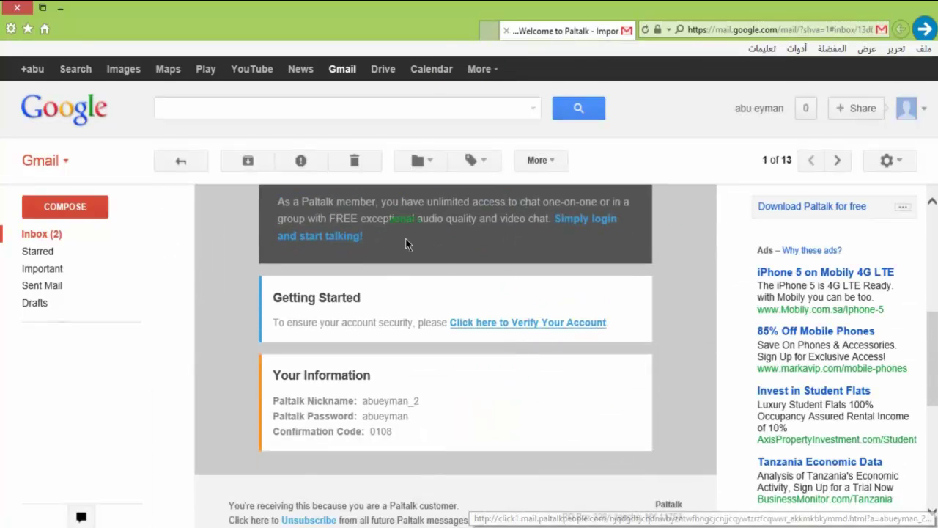
pyautogui.scroll(2, 427, 264)
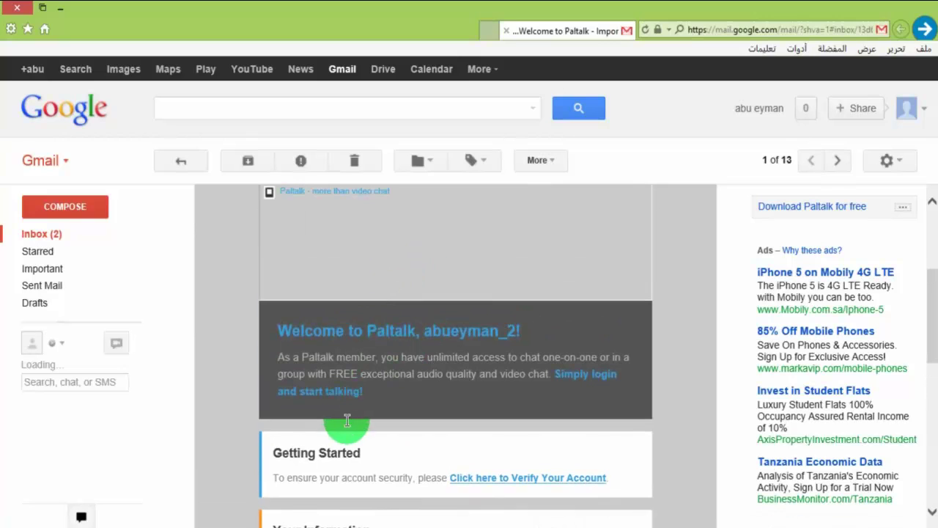
pyautogui.scroll(-2, 345, 419)
pyautogui.scroll(-1, 458, 397)
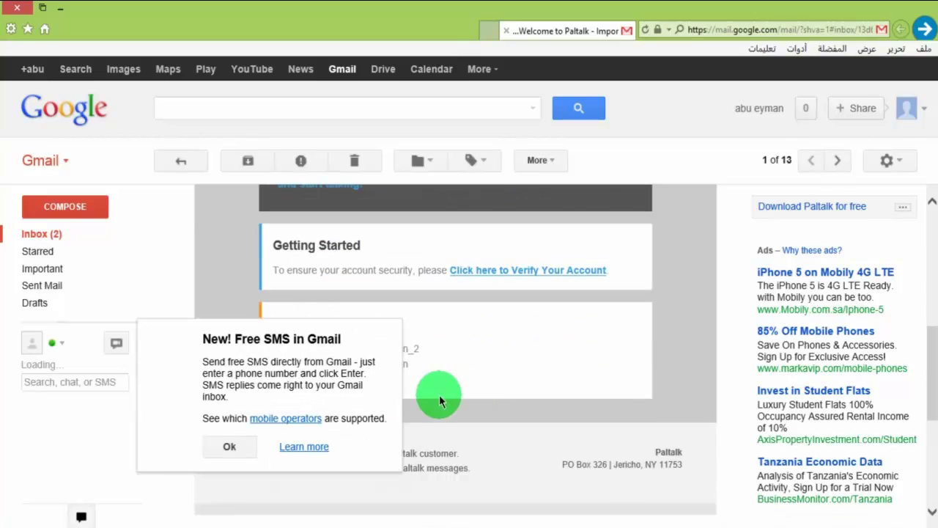
pyautogui.scroll(-1, 526, 286)
pyautogui.click(534, 273)
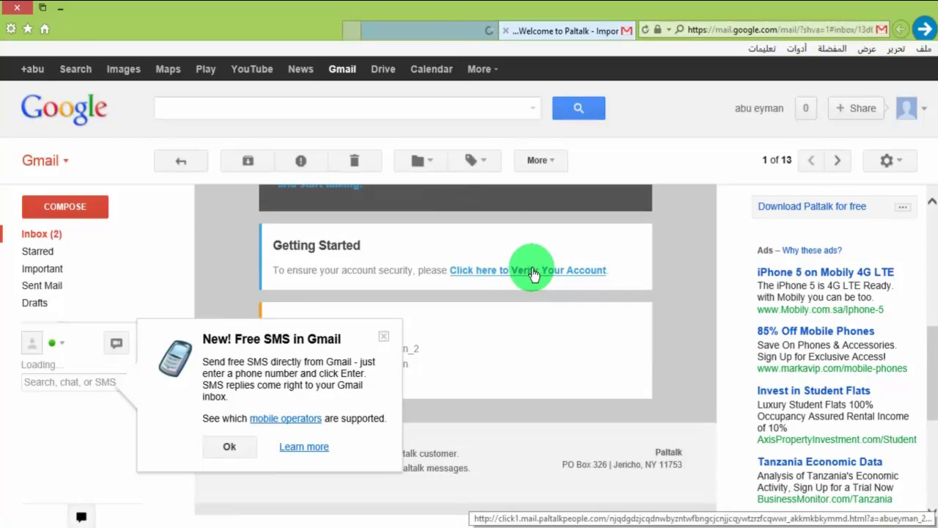
pyautogui.click(543, 31)
pyautogui.scroll(-3, 526, 341)
pyautogui.click(381, 338)
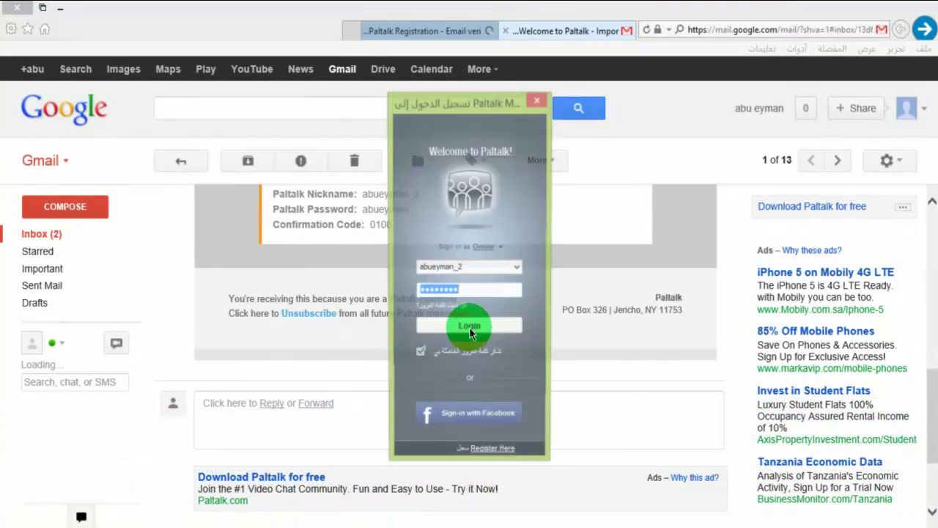
# - Log in to Paltalk Messenger with the new account and reposition its main window
pyautogui.click(470, 328)
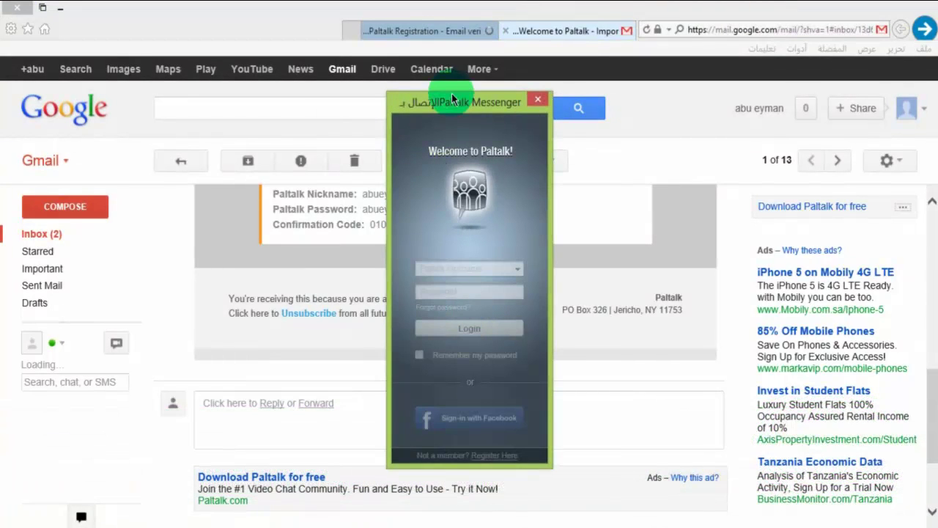
pyautogui.moveTo(464, 105); pyautogui.dragTo(659, 136)
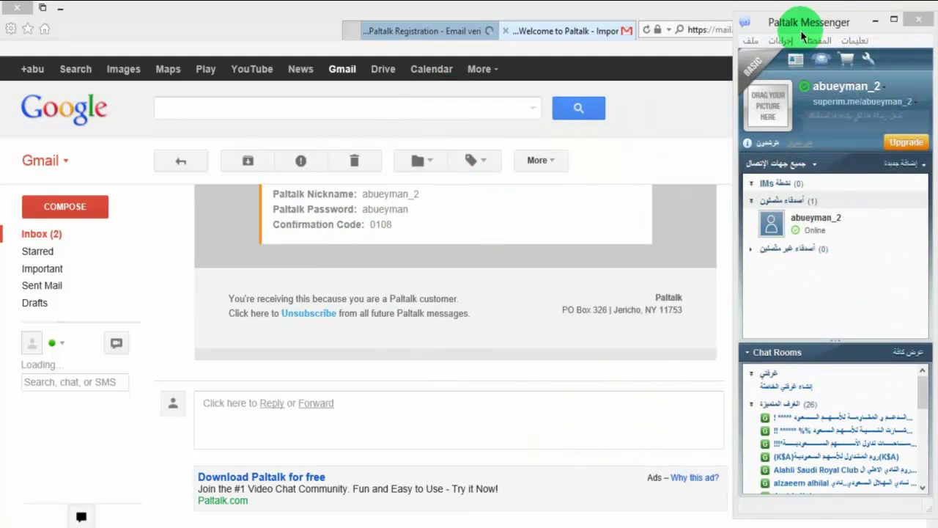
pyautogui.moveTo(841, 28); pyautogui.dragTo(437, 46)
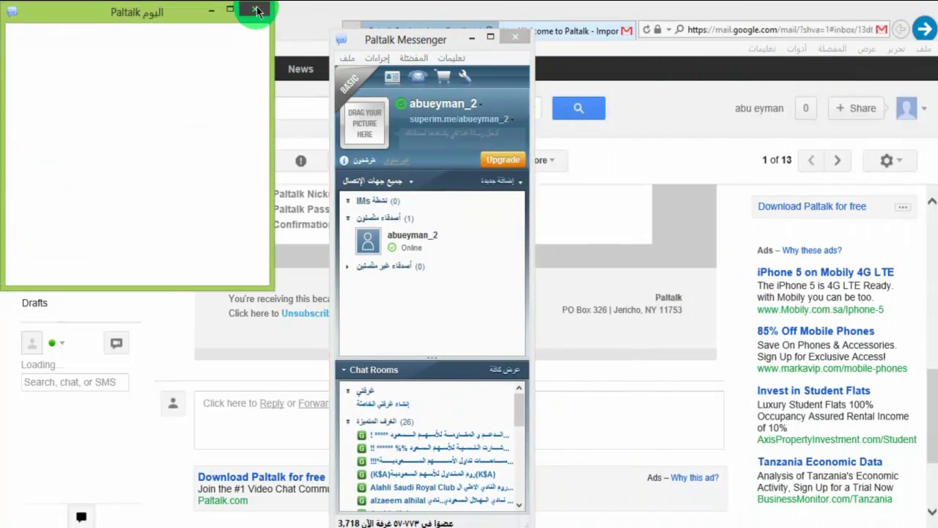
# - Close the 'Paltalk Today' window, then review and close only the Paltalk Registration confirmation tab
pyautogui.click(255, 10)
pyautogui.moveTo(398, 40); pyautogui.dragTo(399, 98)
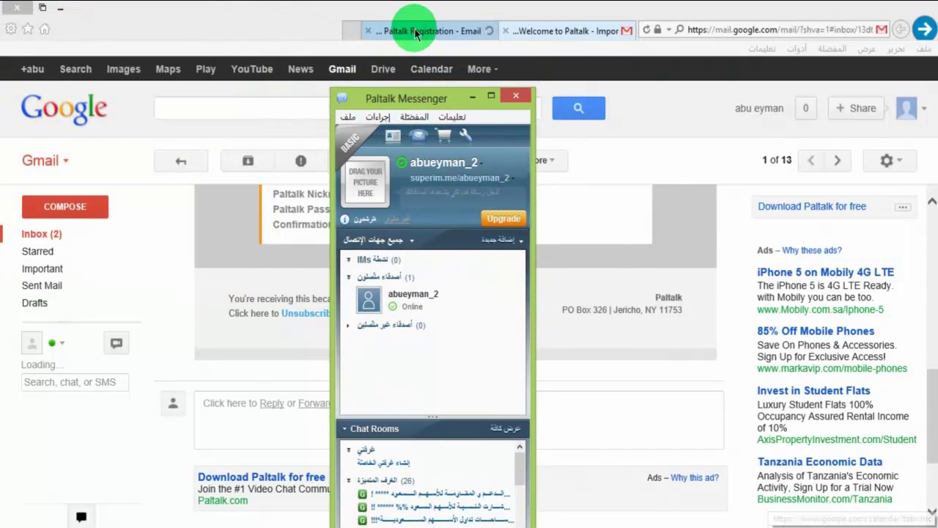
pyautogui.click(415, 31)
pyautogui.scroll(-1, 433, 301)
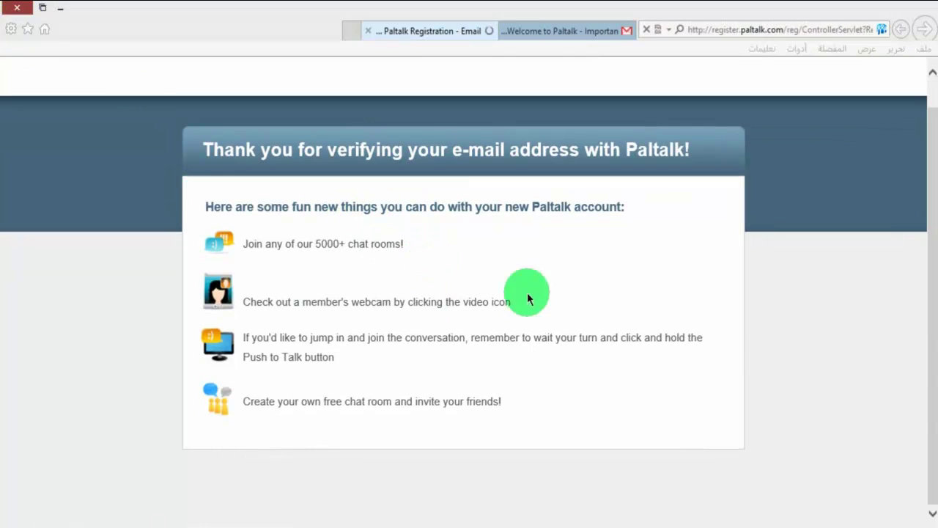
pyautogui.click(432, 276)
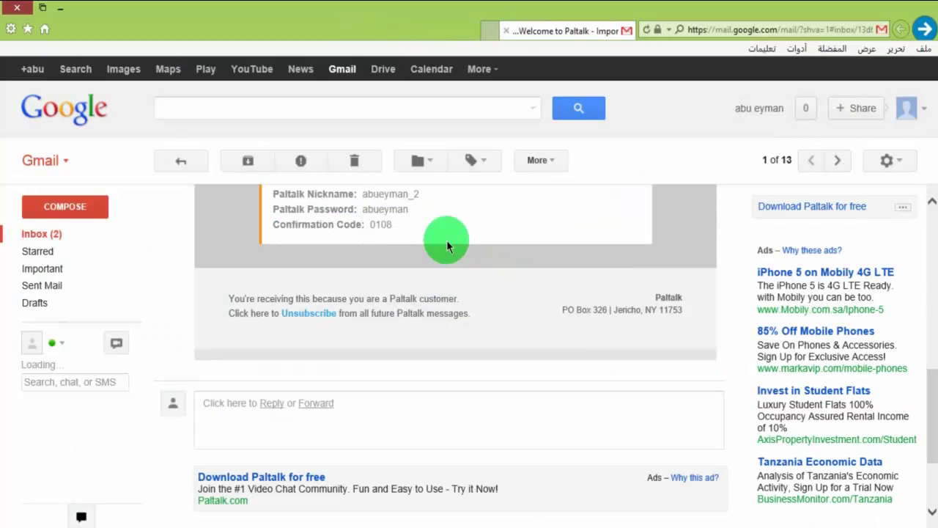